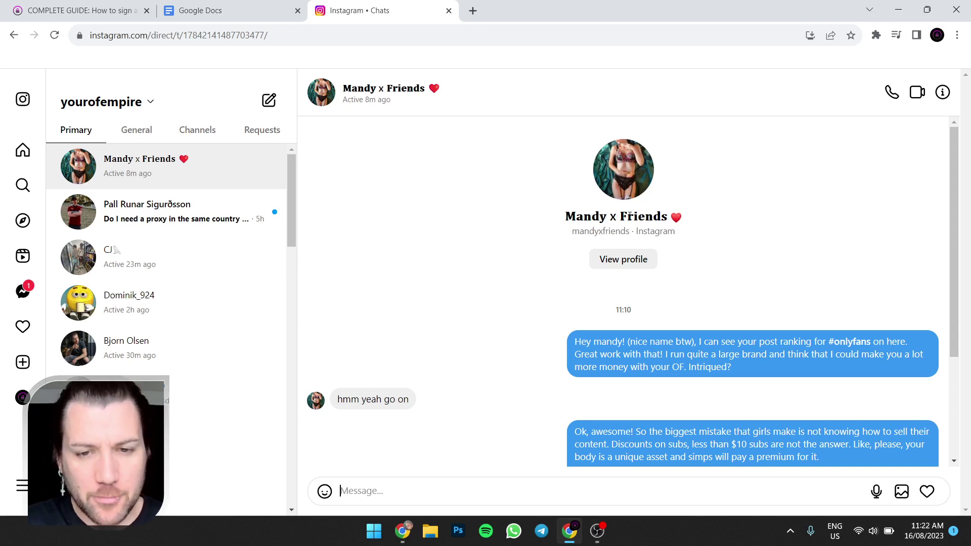
Review the earlier messages in the open Instagram conversation with the potential client.
left_click_drag(953, 184, 962, 216)
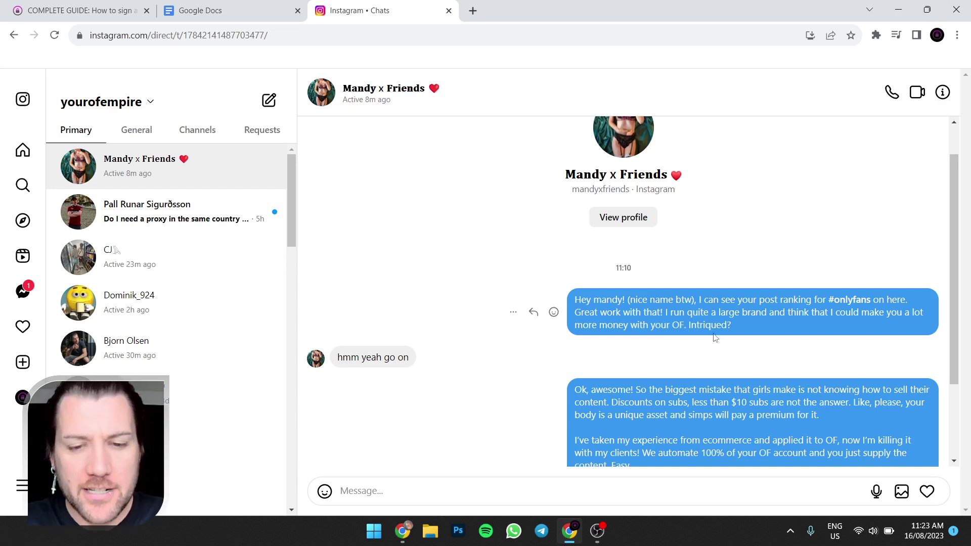
left_click_drag(574, 300, 749, 340)
left_click(748, 355)
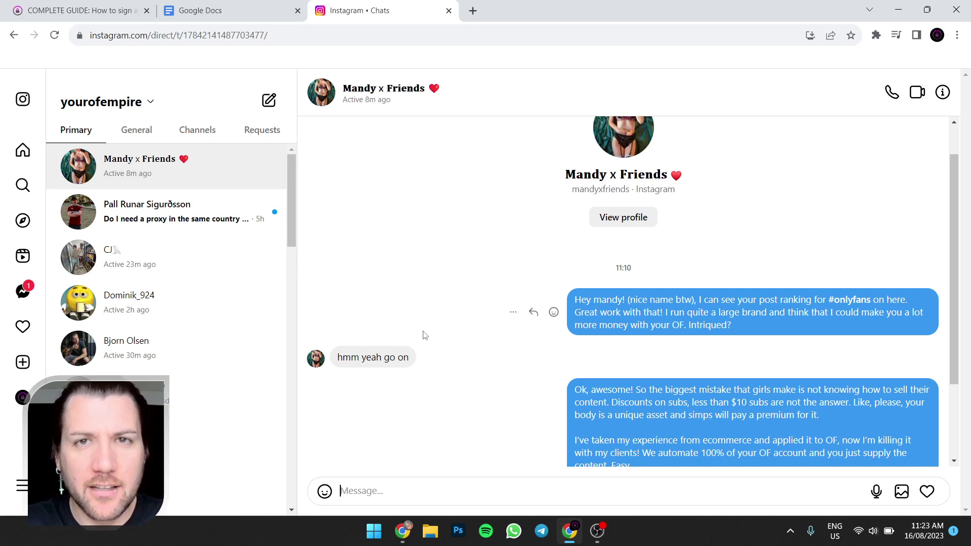
scroll(534, 236, "down", 2)
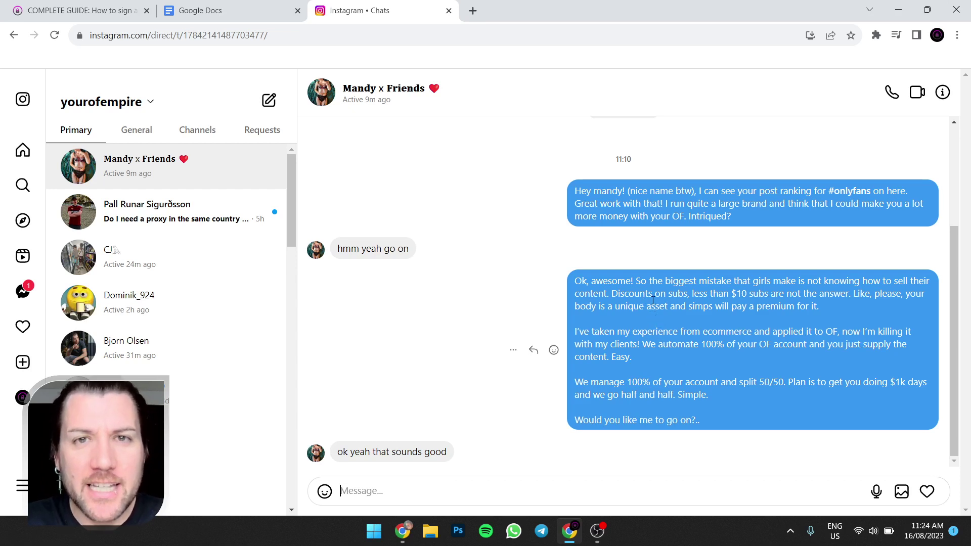
Draft the chat reply "Ok, great! Take a look at this and if you like it, sign it and then we can get you on your way".
left_click(429, 488)
type("Ok, g")
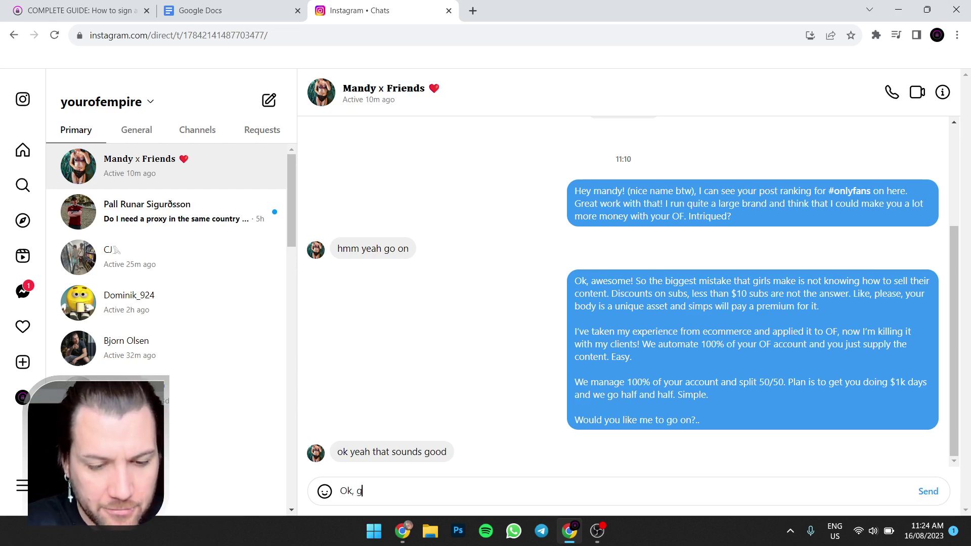
type("reat! Take a ")
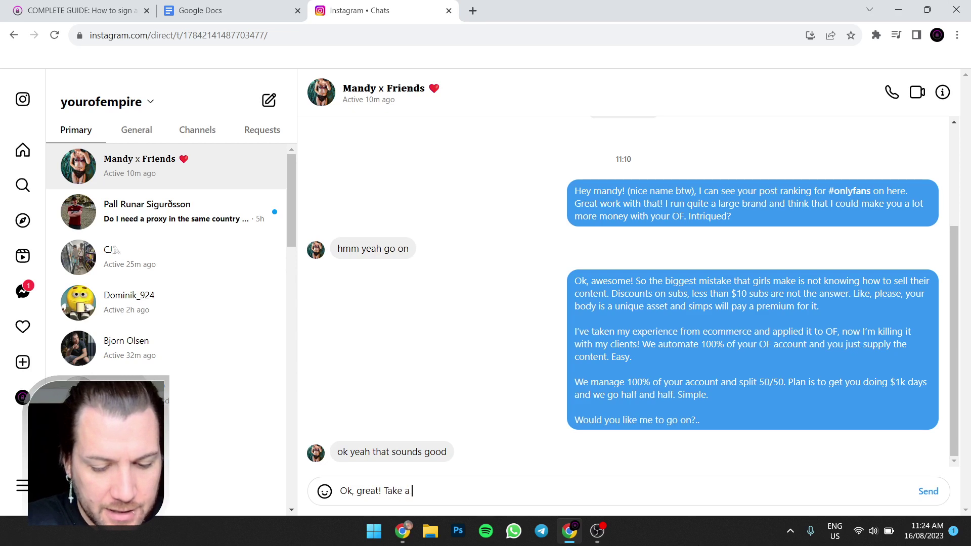
type("look at this an")
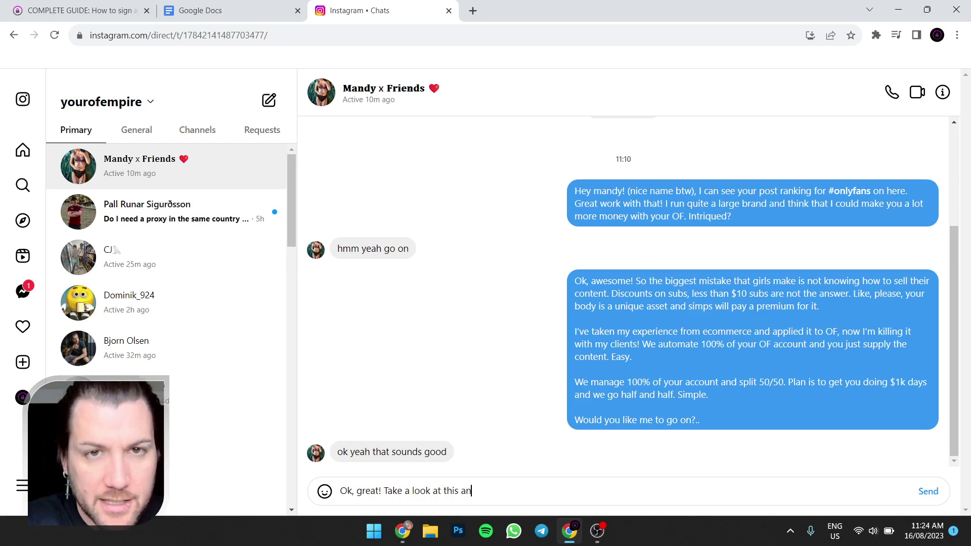
type("d if you like it")
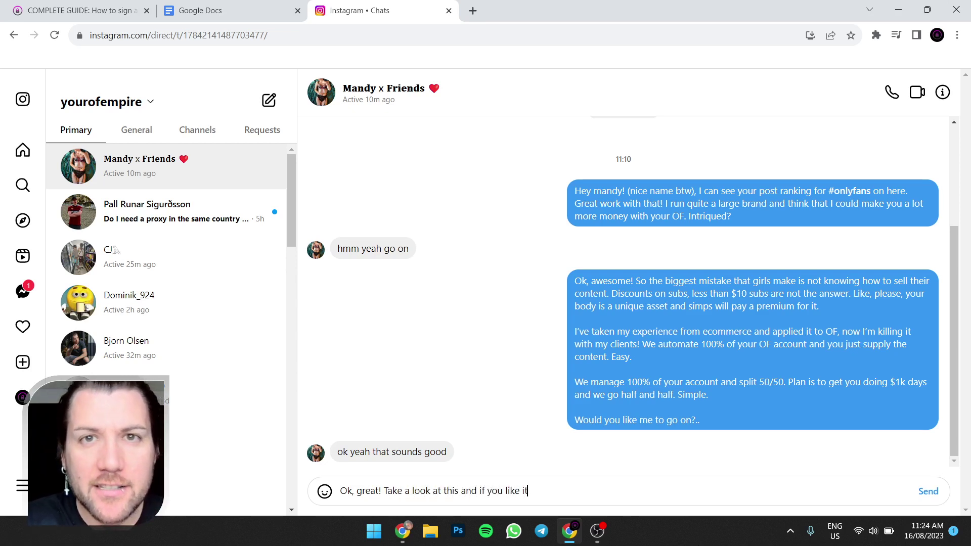
type(", sign it and then we can get you on your way")
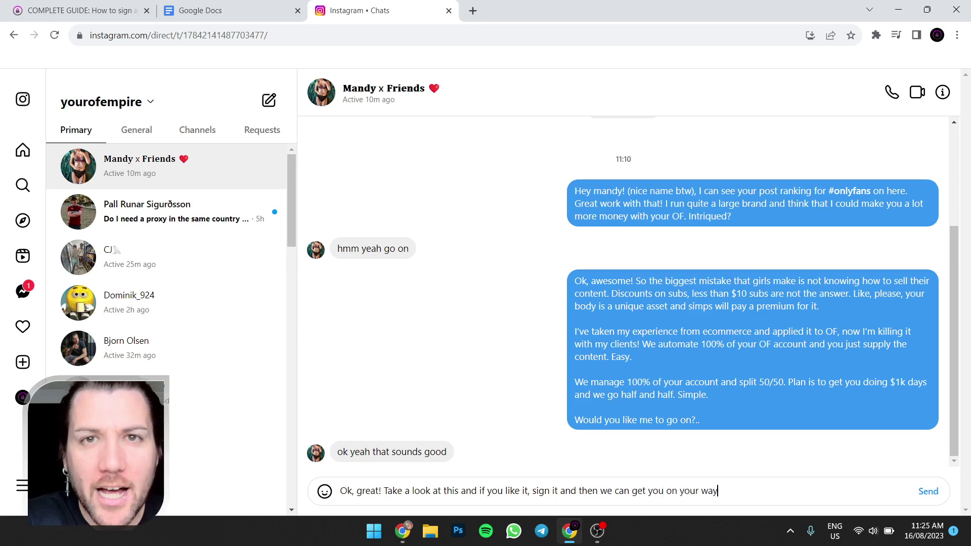
Extend the drafted reply with "to doing $1k/days -", leaving it unsent.
type(" toi doing")
key("BackSpace")
key("BackSpace")
key("BackSpace")
key("BackSpace")
key("BackSpace")
key("BackSpace")
key("BackSpace")
type("doing ")
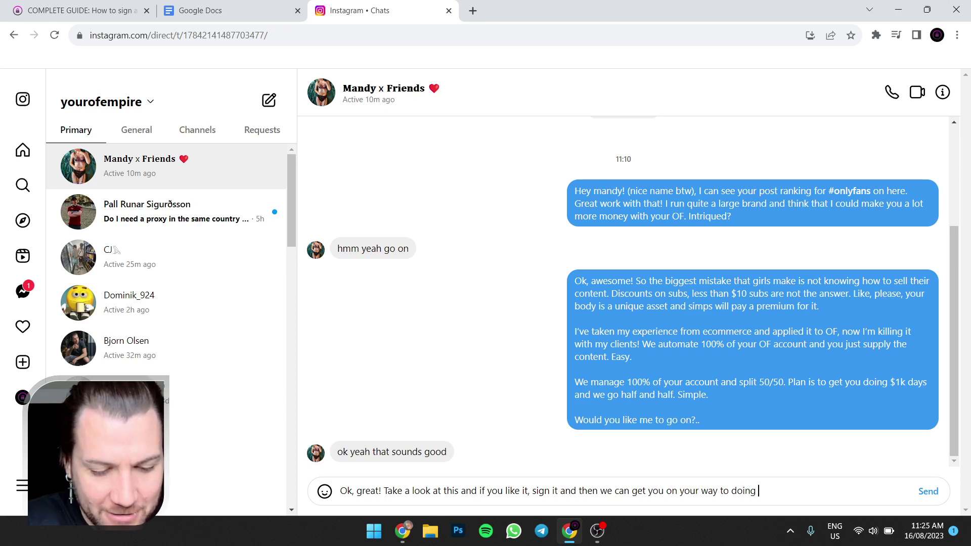
type("$1k/days -")
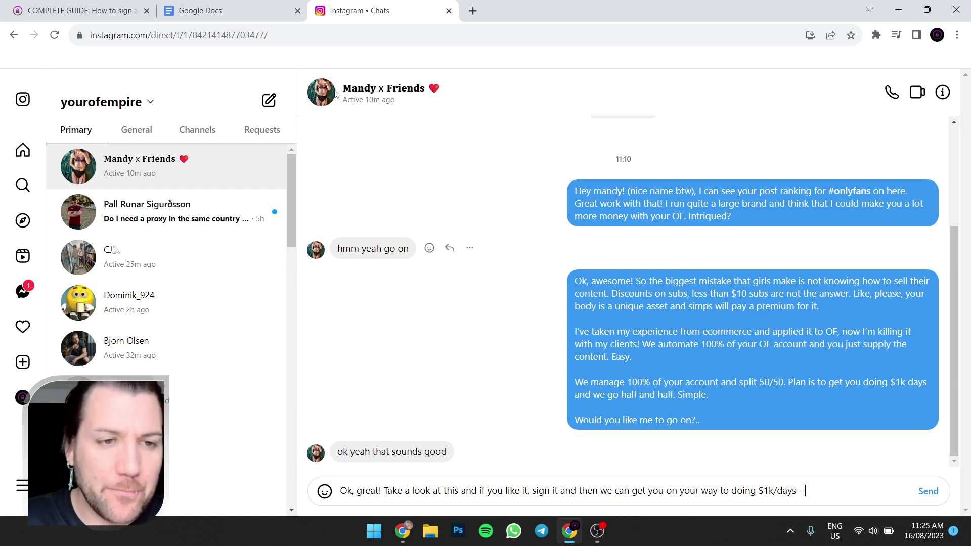
Switch to Google Docs, open the CONTRACT document through the file picker, and dismiss the Meet promotion.
left_click(209, 12)
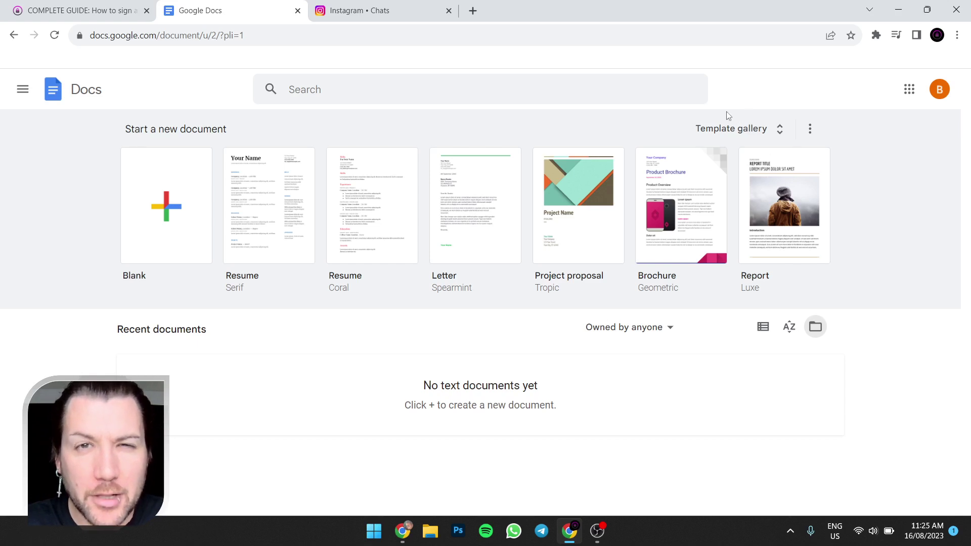
left_click(815, 327)
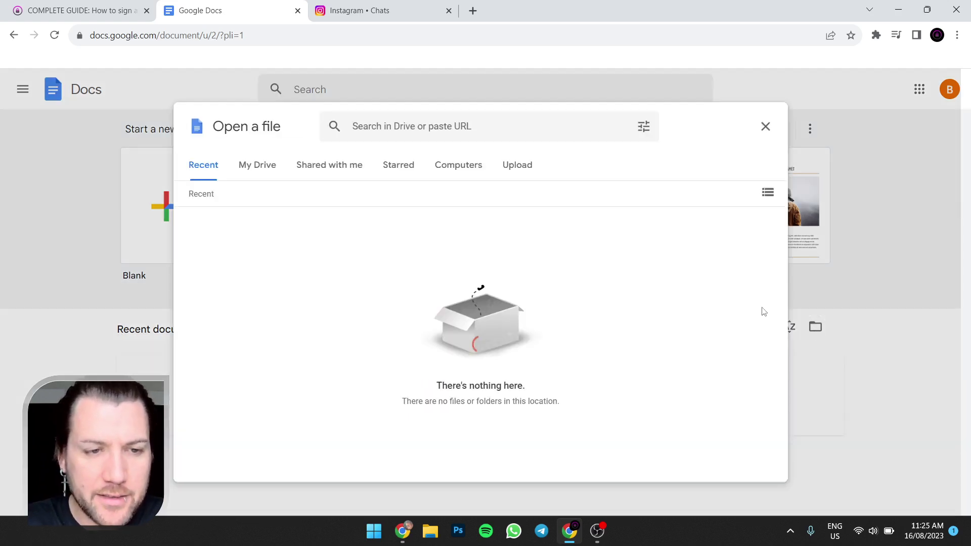
left_click(457, 168)
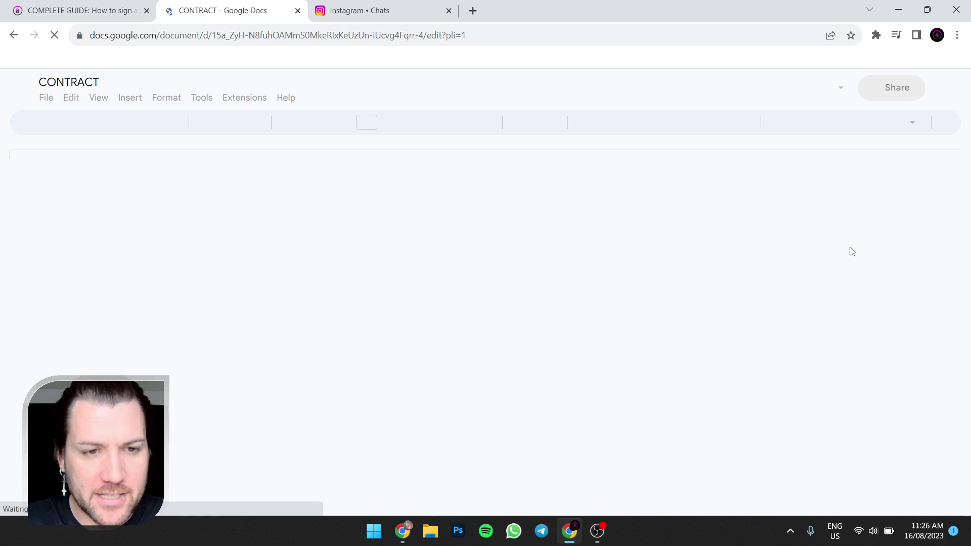
left_click(614, 253)
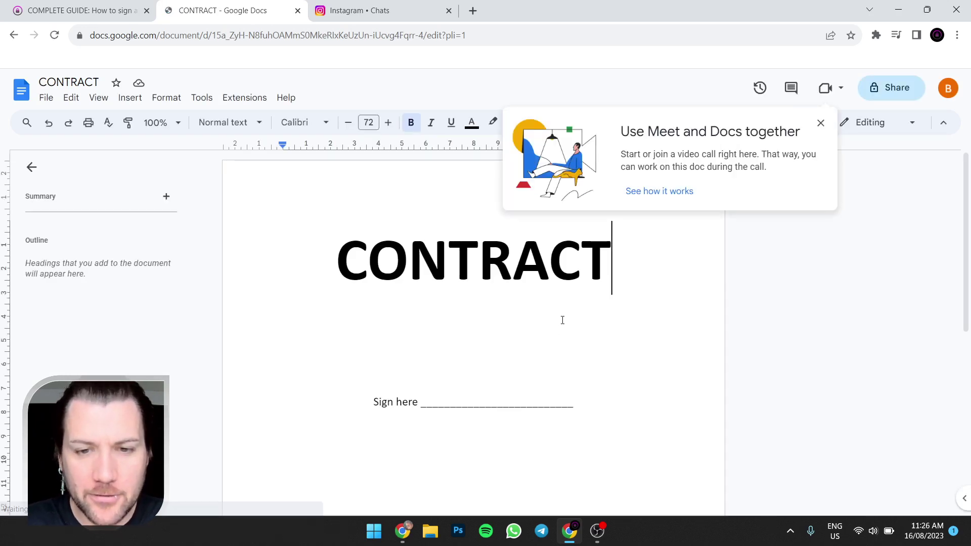
left_click(821, 123)
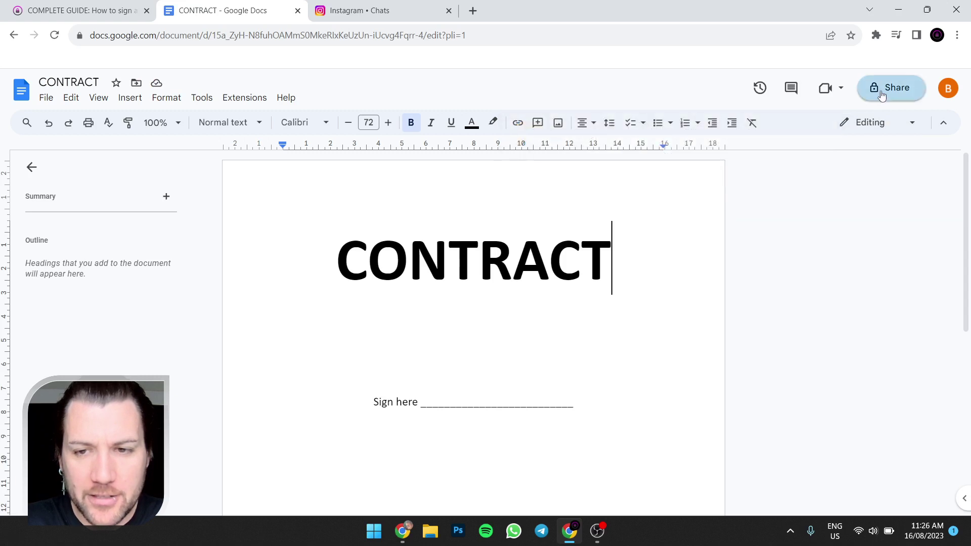
Copy the CONTRACT document's sharing link and send it at the end of the drafted Instagram reply.
left_click(882, 89)
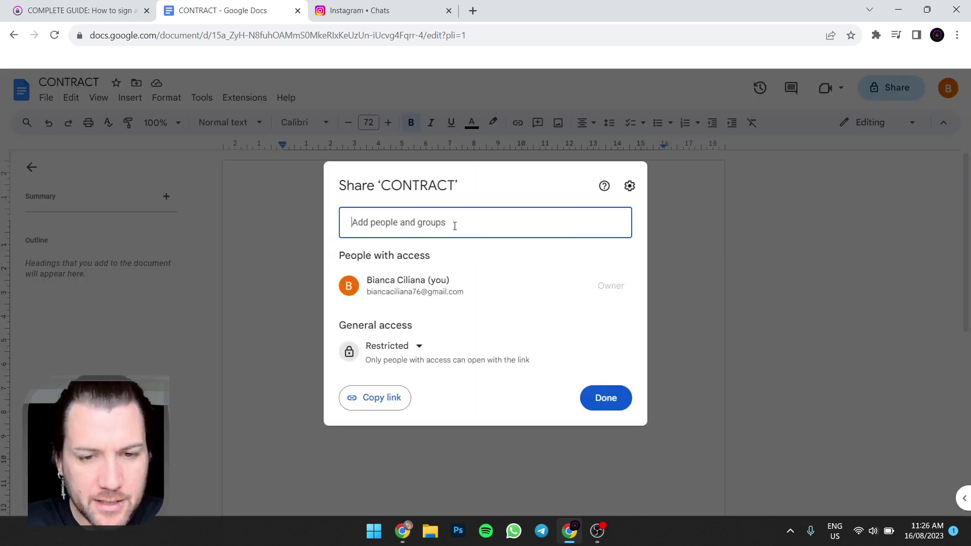
mouse_move(413, 285)
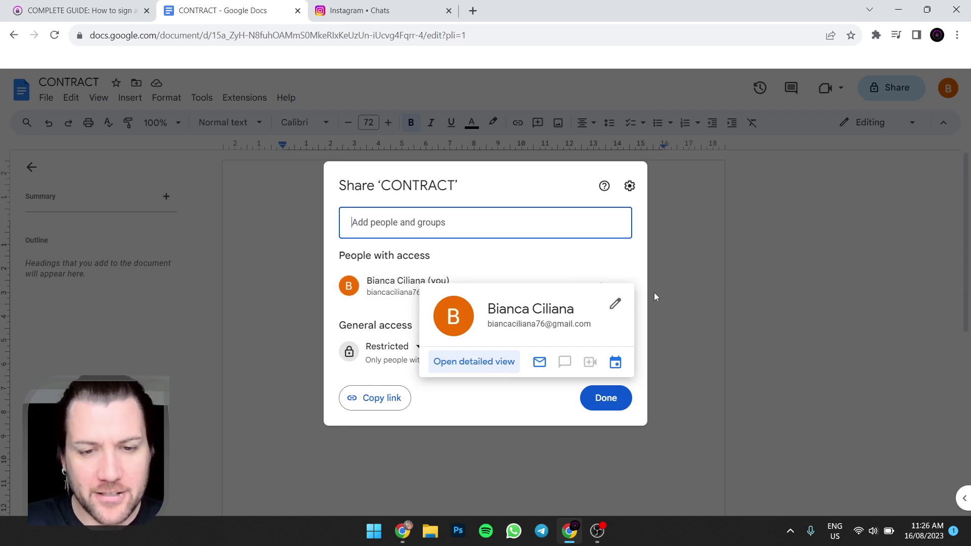
left_click(375, 400)
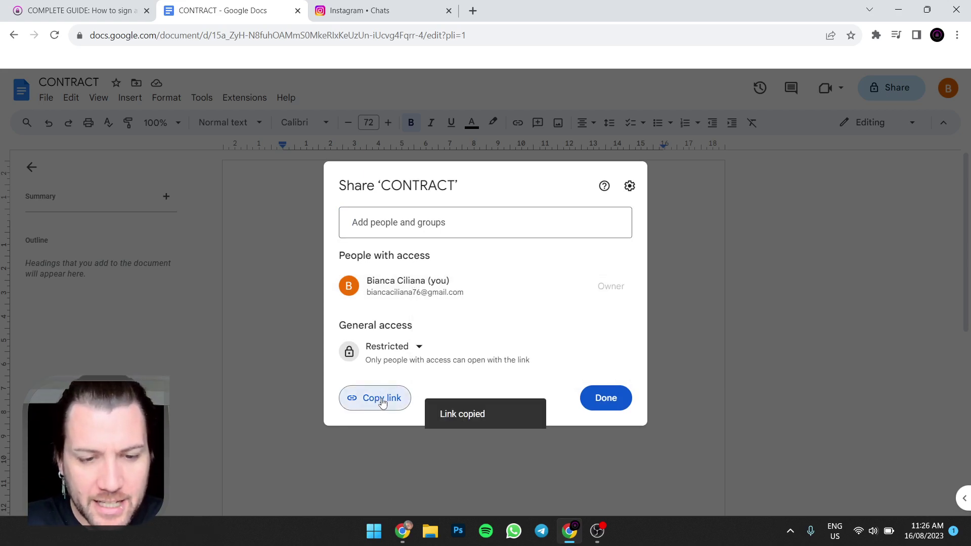
left_click(605, 399)
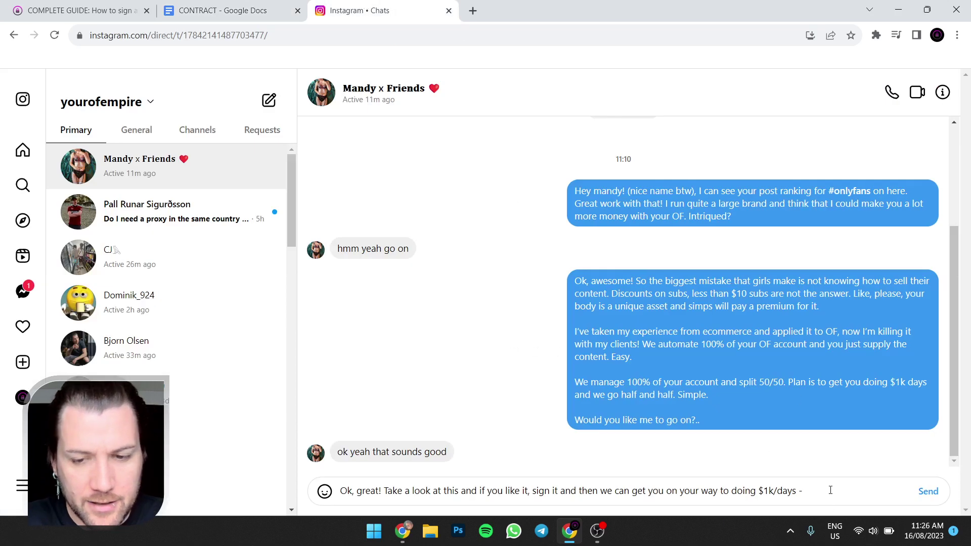
key("ctrl+v")
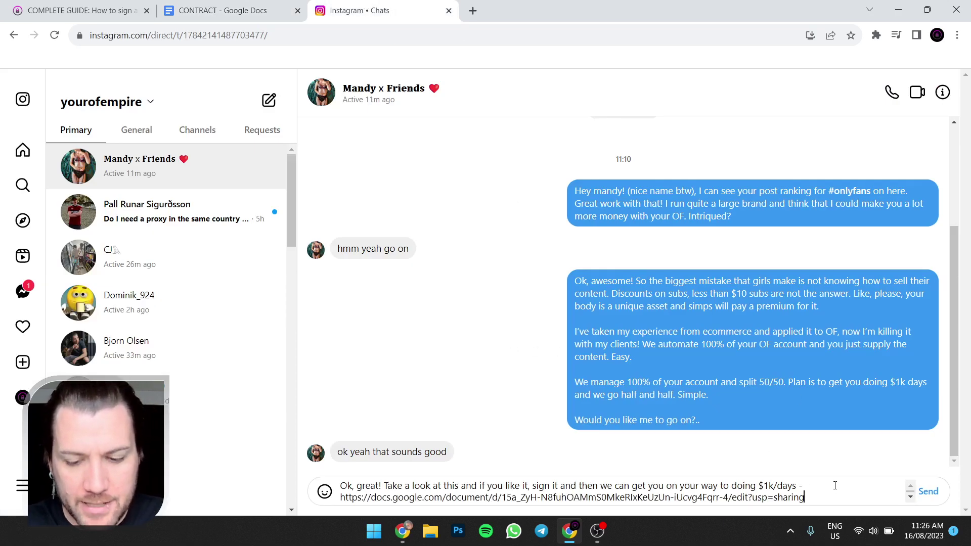
key("Return")
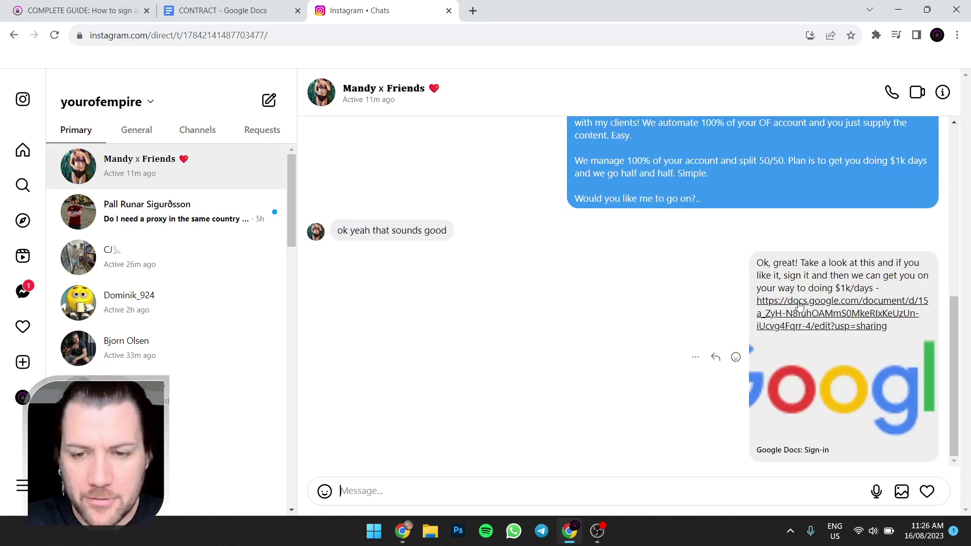
Open the contract from the link in the sent message and examine its "Sign here" signature line.
left_click(800, 304)
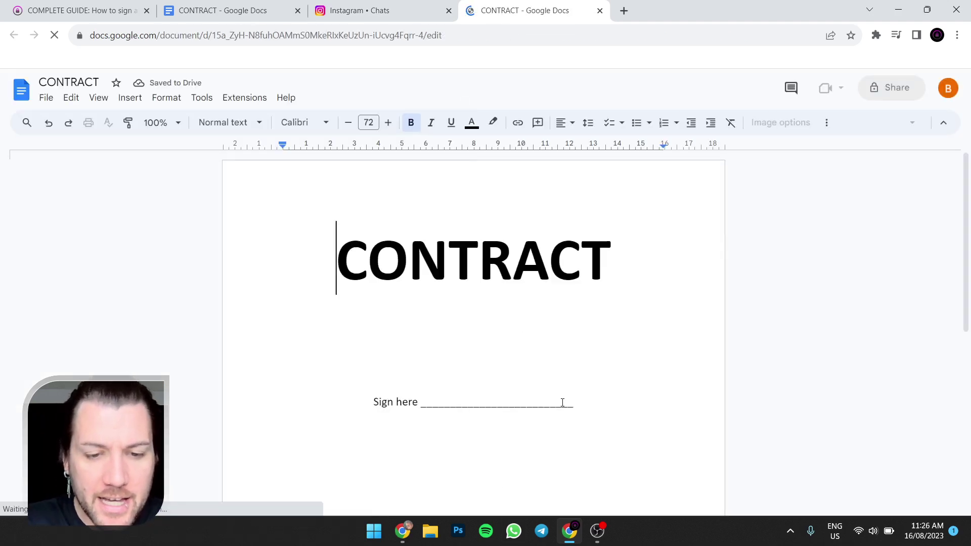
left_click(878, 435)
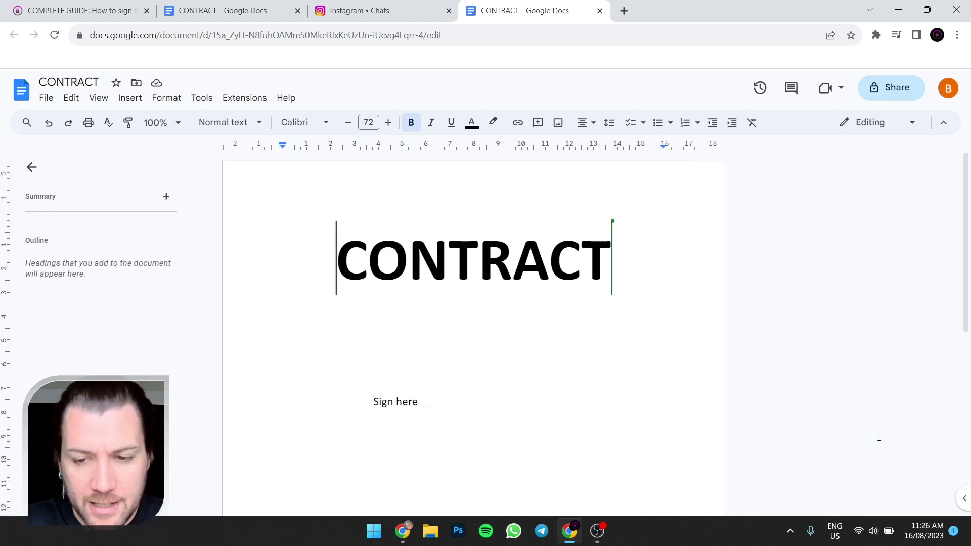
left_click(427, 403)
left_click_drag(426, 402, 577, 401)
left_click(575, 402)
key("shift+End")
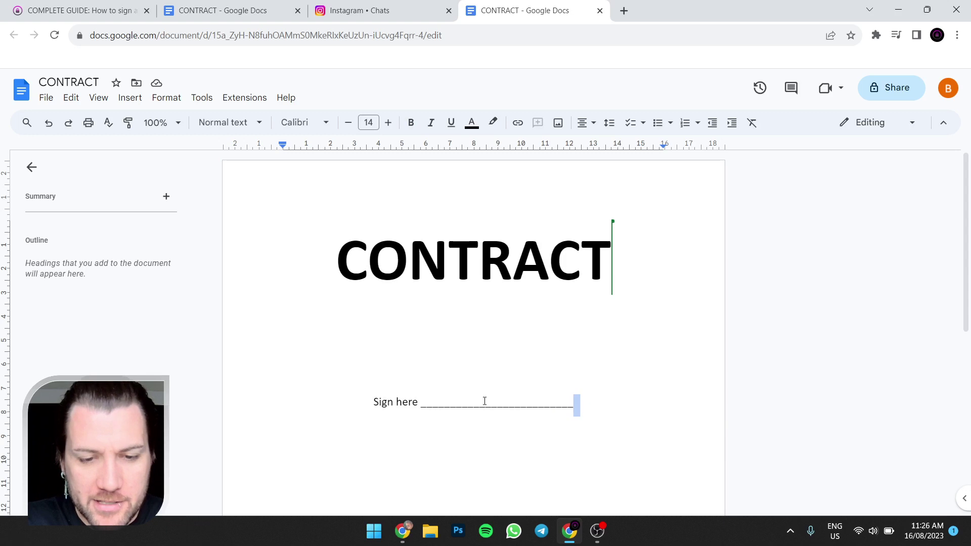
left_click(420, 402, "shift")
left_click(629, 404)
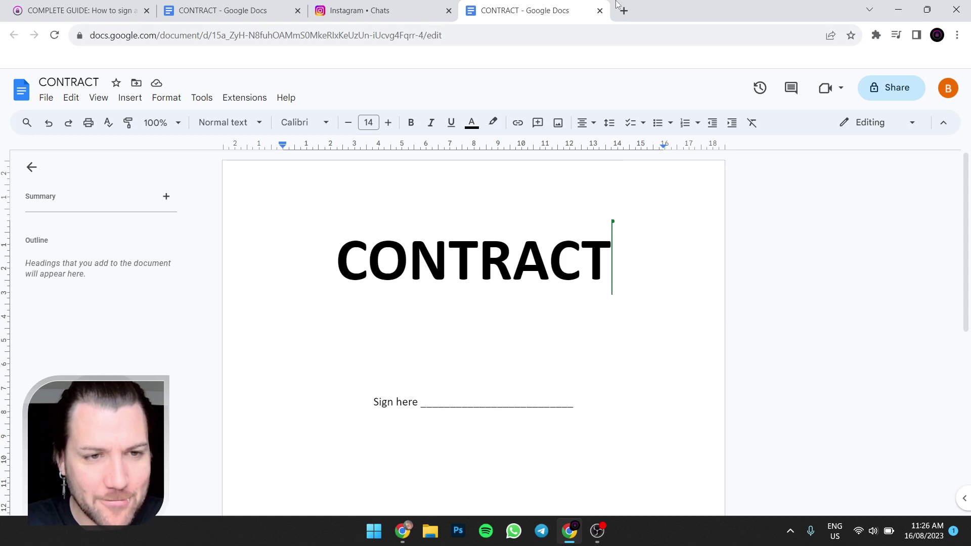
Consult the forum guide's "Signing the document" instructions and look through the insertion options in the linked contract.
left_click(99, 19)
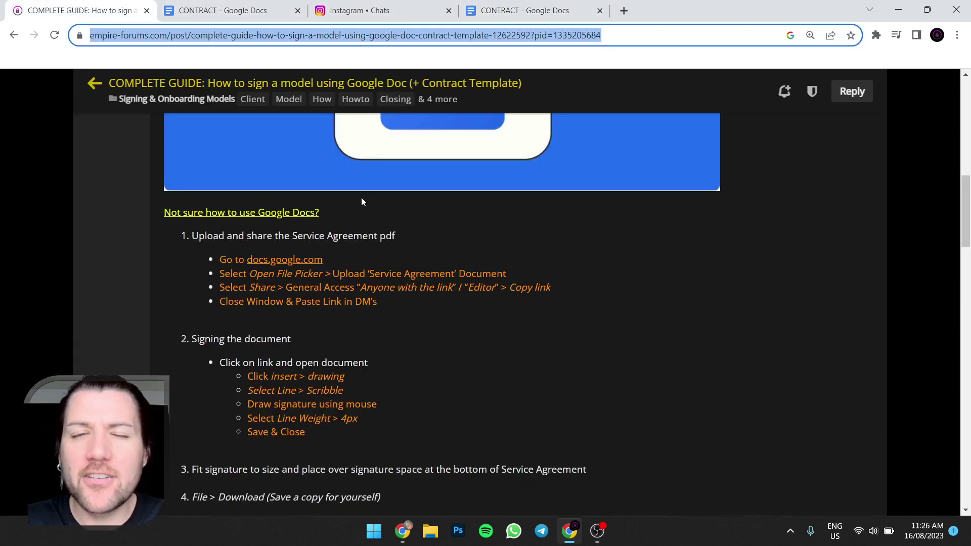
left_click(463, 407)
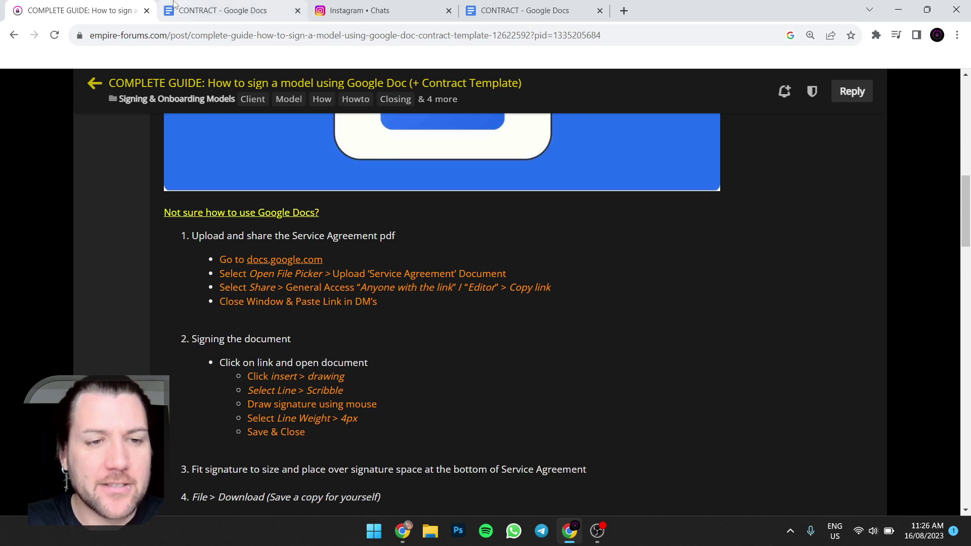
left_click(527, 11)
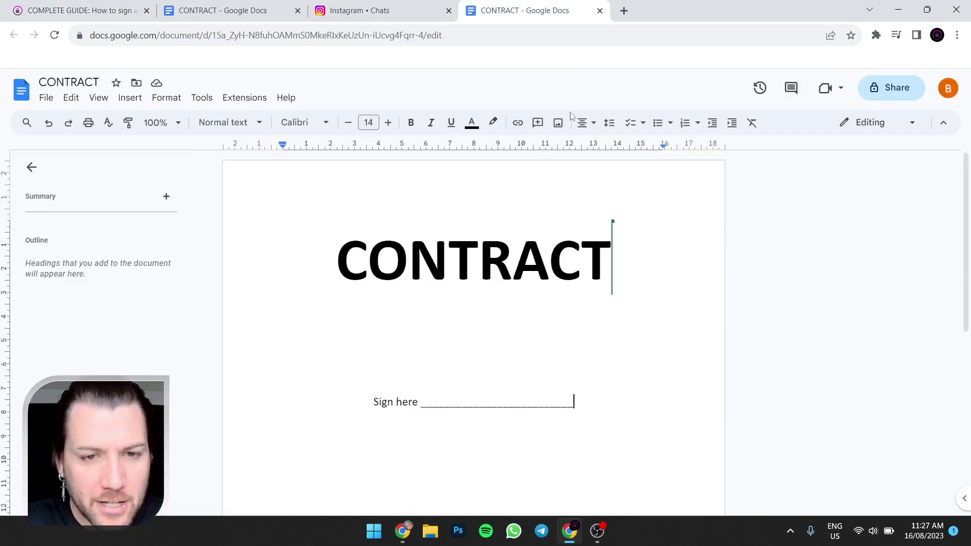
left_click(128, 98)
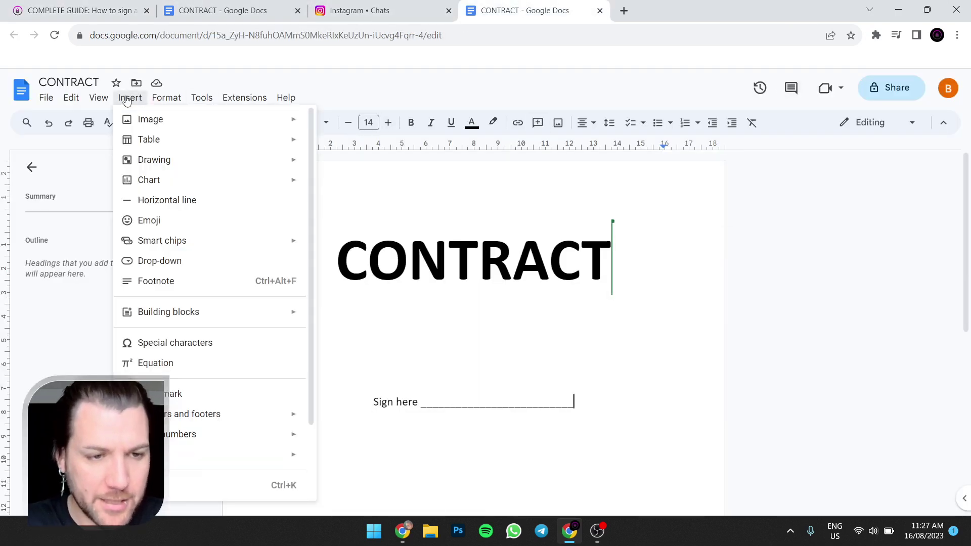
left_click(605, 79)
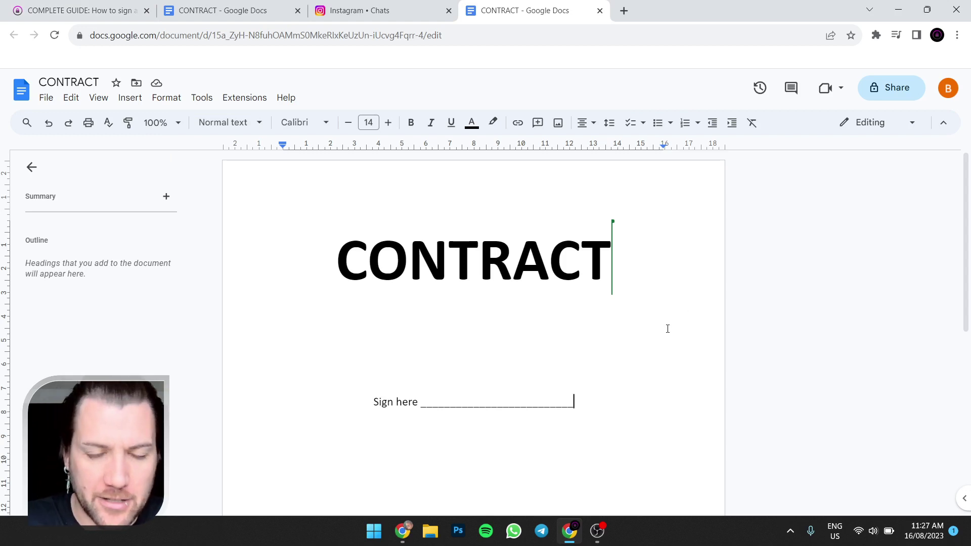
left_click(81, 10)
left_click_drag(369, 447, 221, 363)
left_click(532, 10)
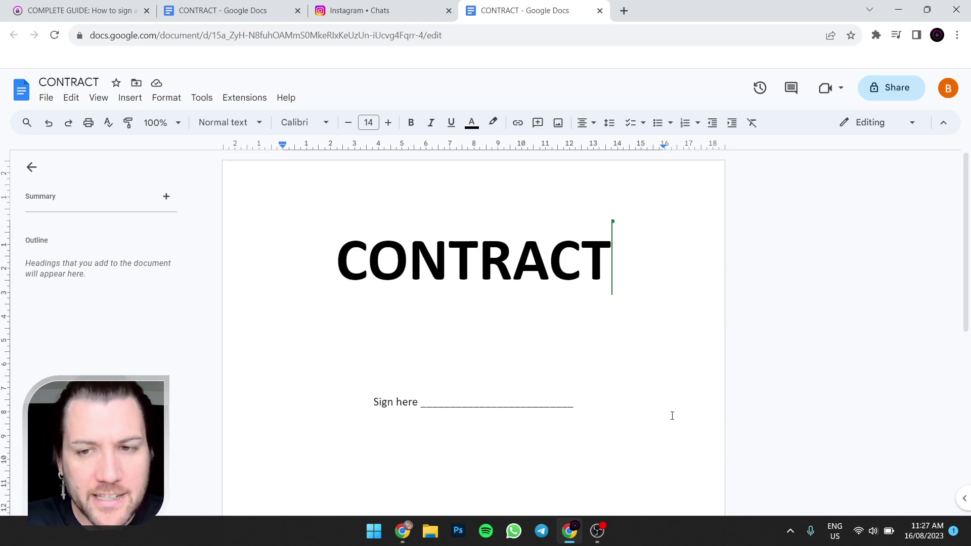
Close the contract copy opened from the chat and revisit the original CONTRACT document and the Instagram conversation.
left_click(600, 10)
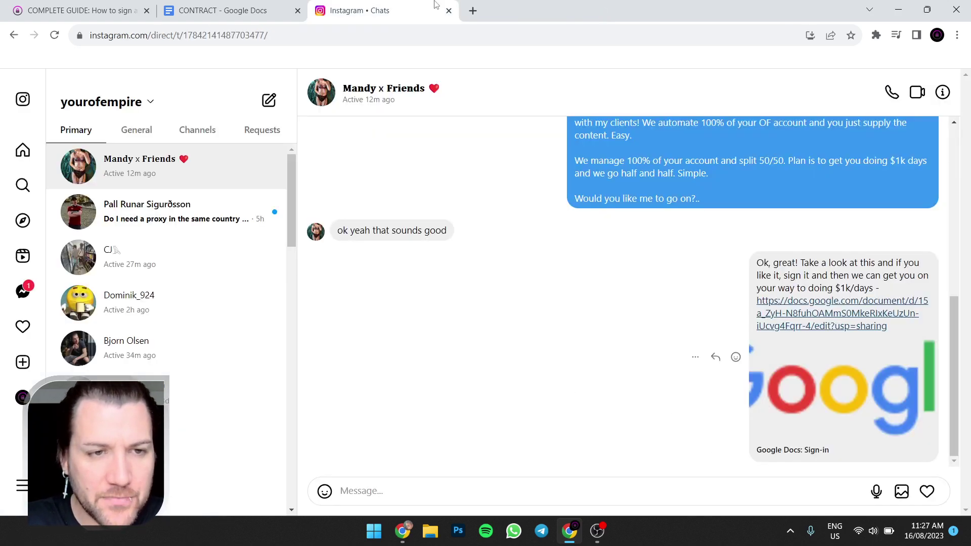
left_click(223, 11)
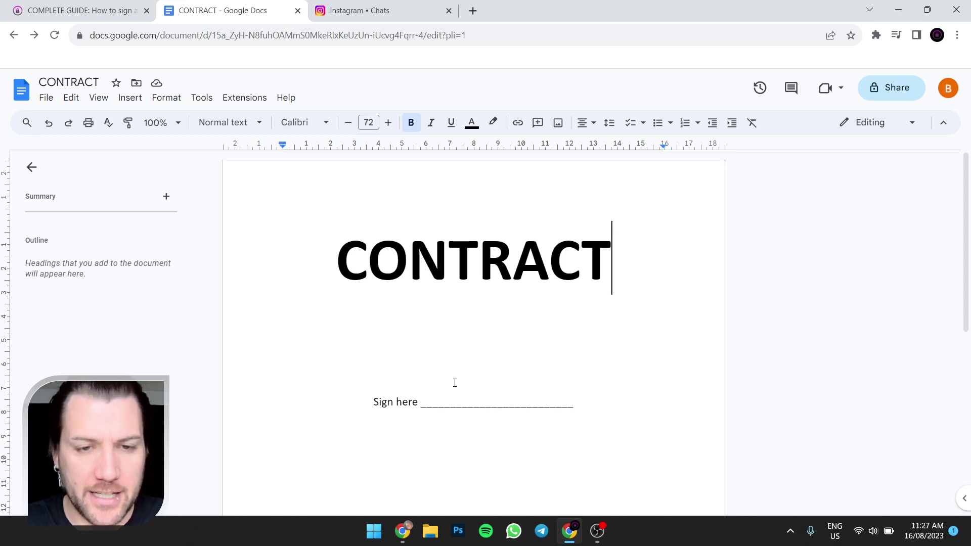
left_click(400, 4)
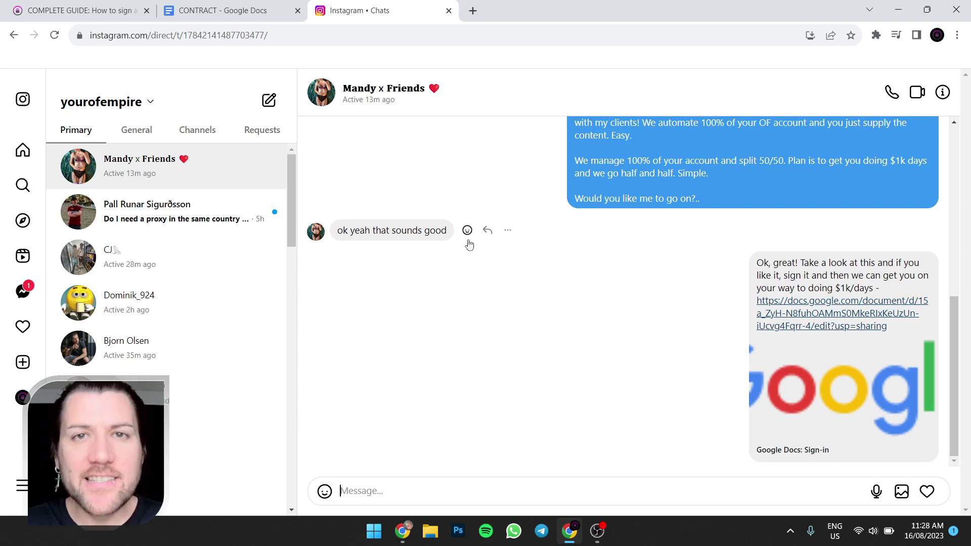
Switch to Empire Forums, view the list of all members, and open the forum categories page.
left_click(81, 10)
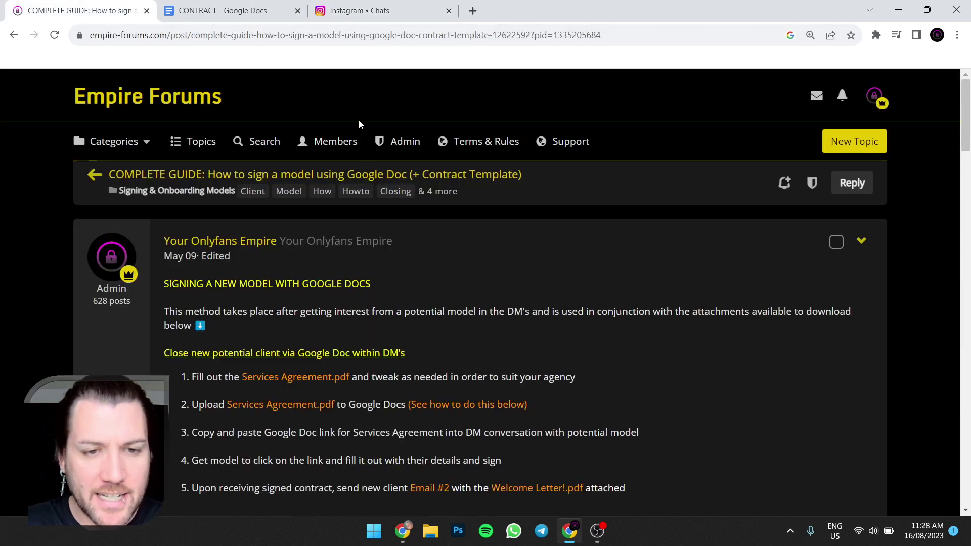
left_click(333, 144)
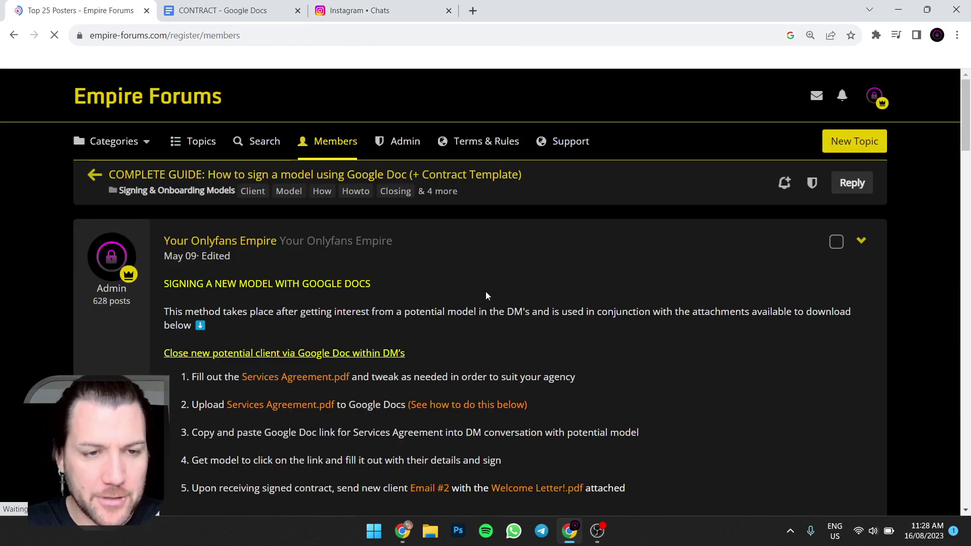
left_click(335, 220)
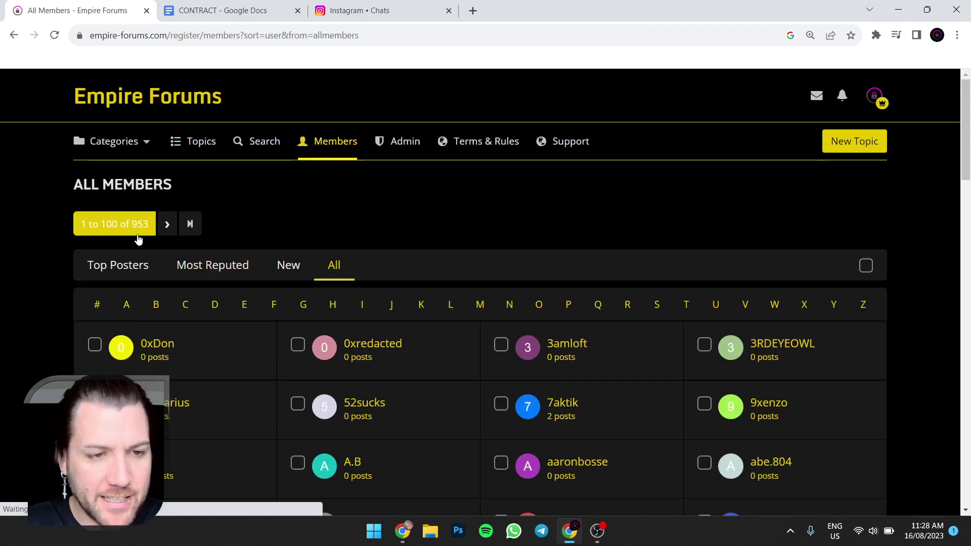
left_click(110, 144)
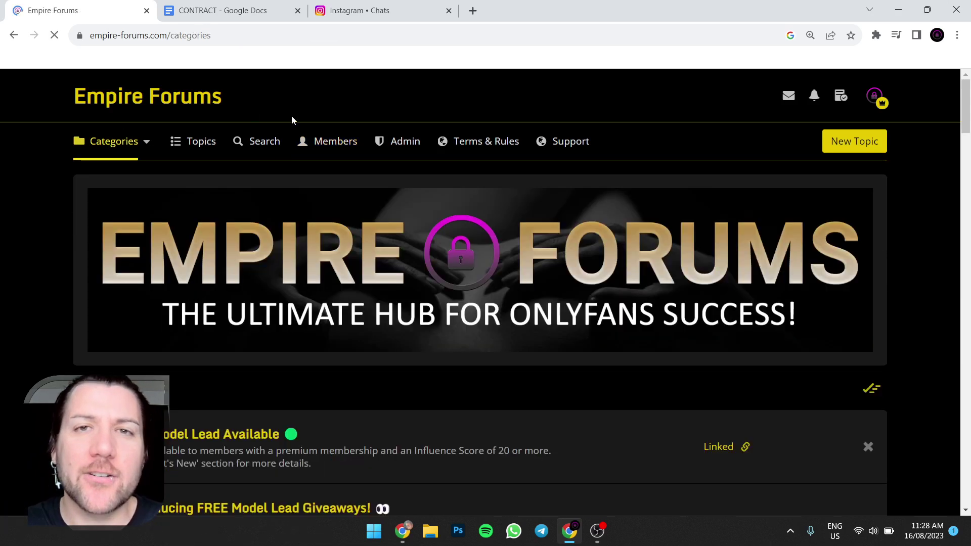